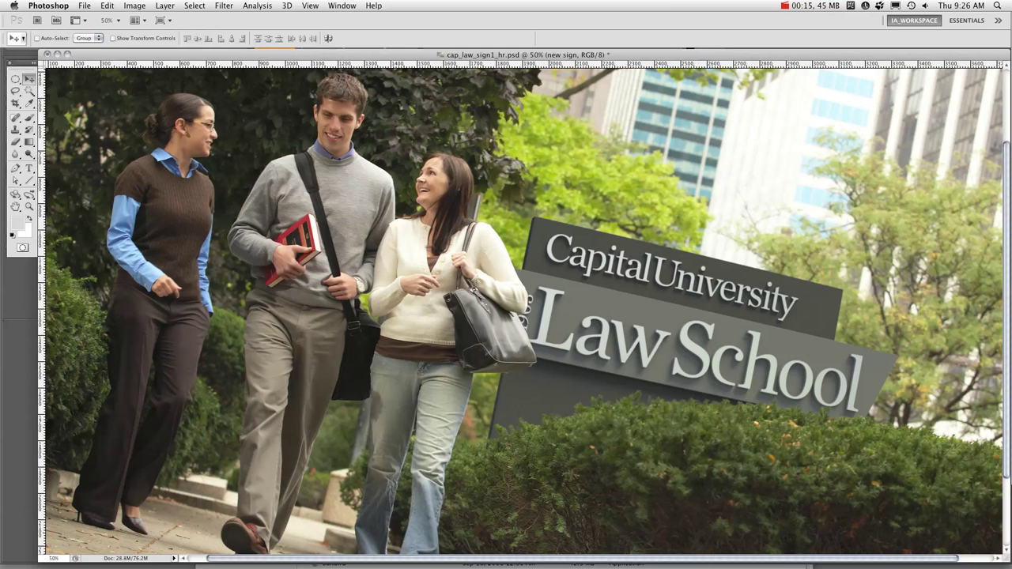
Compare the original sign with the new Law School sign using undo/redo, then minimize the photo document.
{"action": "key", "text": "ctrl+z"}
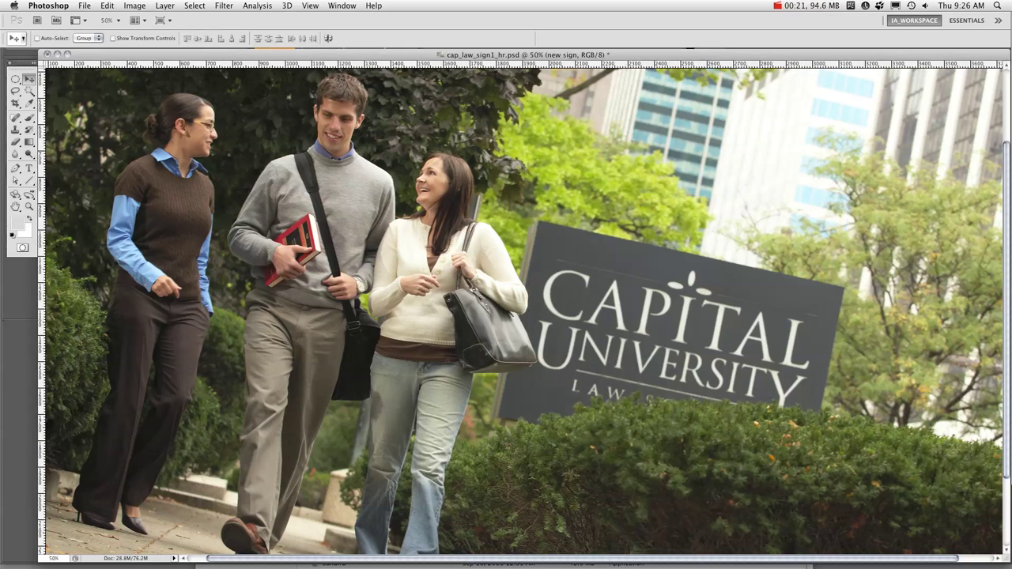
{"action": "key", "text": "ctrl+z"}
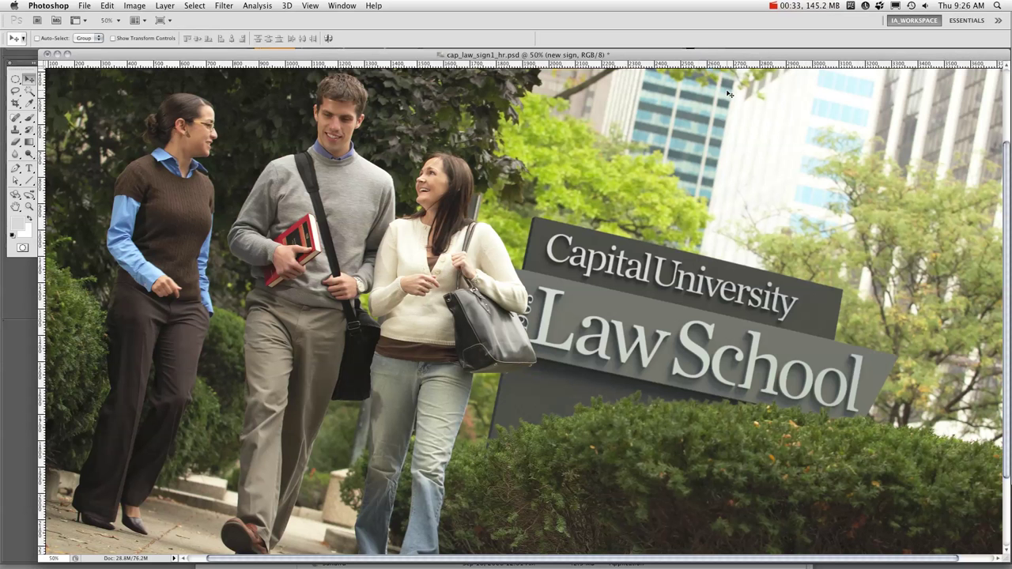
{"action": "double_click", "coordinate": [704, 57]}
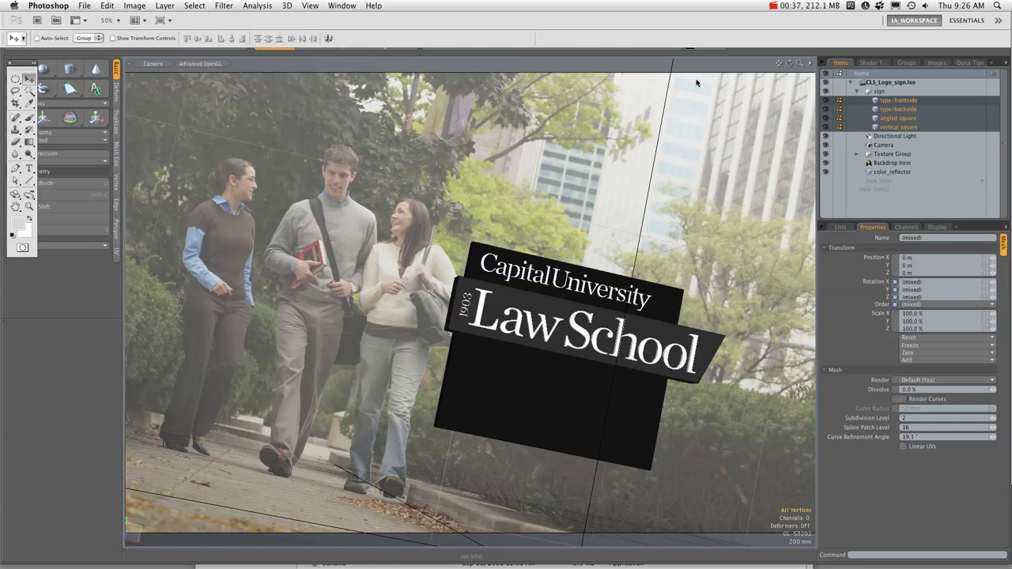
Make modo active with the Law School sign scene over the campus photo.
{"action": "left_click", "coordinate": [671, 55]}
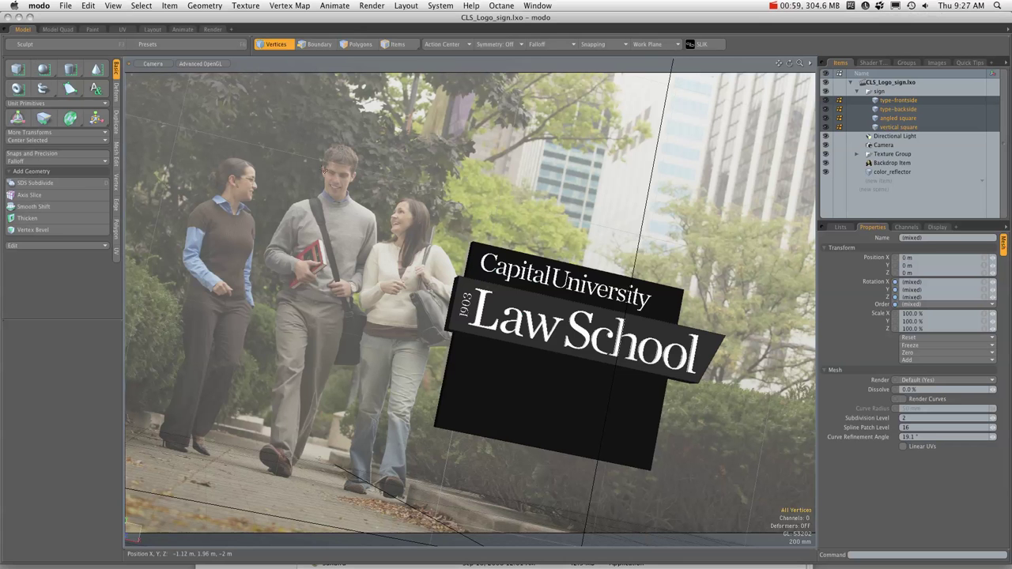
Switch the viewport to Perspective and orbit and zoom in on the sign model.
{"action": "key", "text": "ctrl+space"}
{"action": "left_click", "coordinate": [343, 155]}
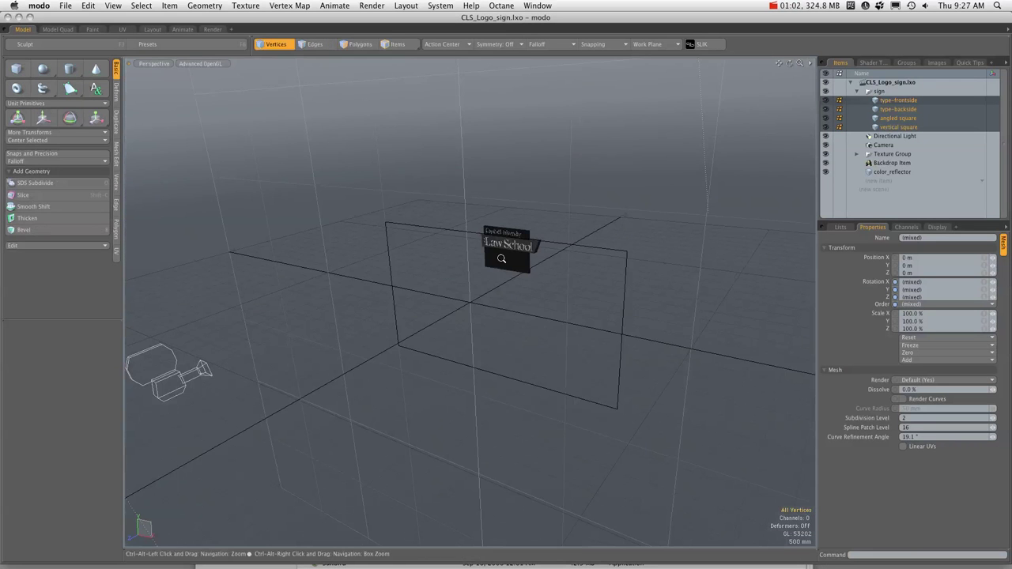
{"action": "left_click_drag", "start_coordinate": [501, 258], "coordinate": [514, 379], "text": "ctrl+alt"}
{"action": "key", "text": "1"}
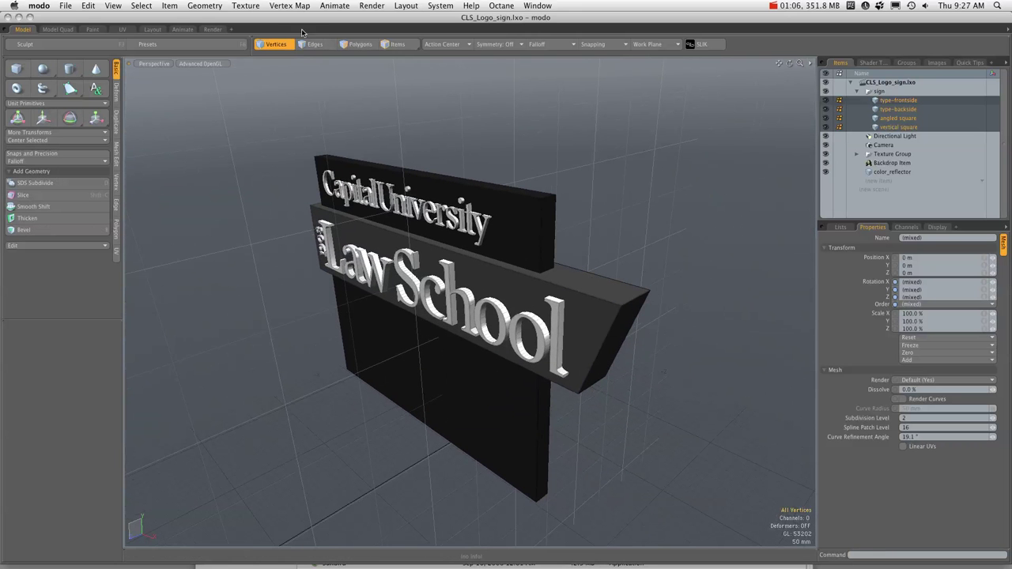
In Polygons mode, inspect the angled Law School panel and the vertical backing panel.
{"action": "left_click", "coordinate": [357, 45]}
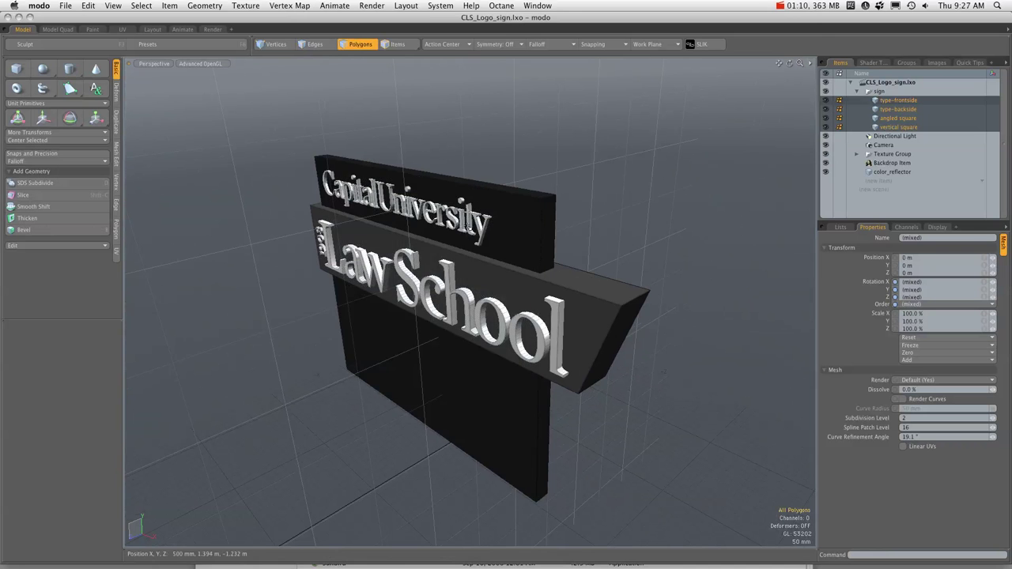
{"action": "double_click", "coordinate": [593, 304]}
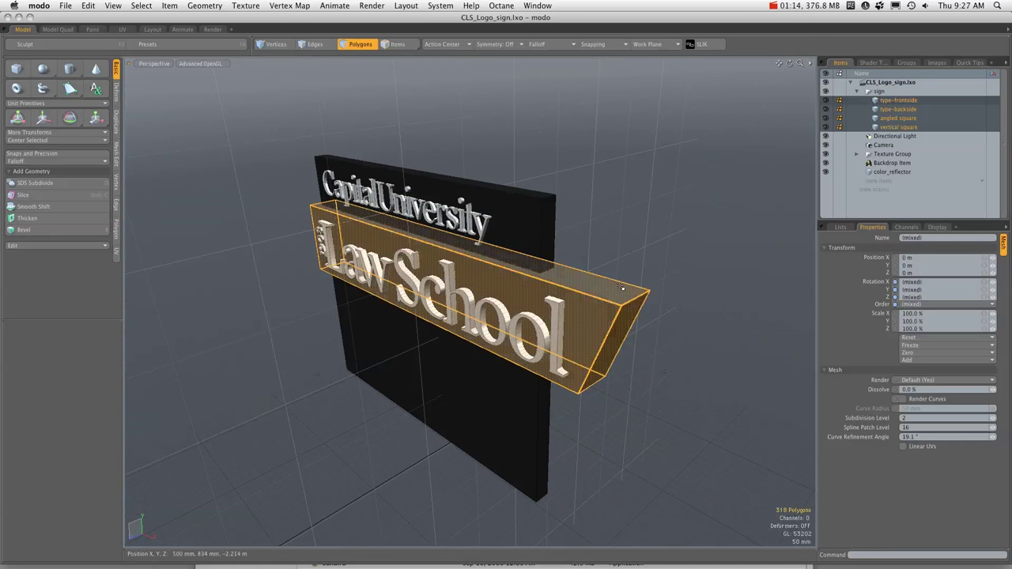
{"action": "left_click", "coordinate": [633, 249]}
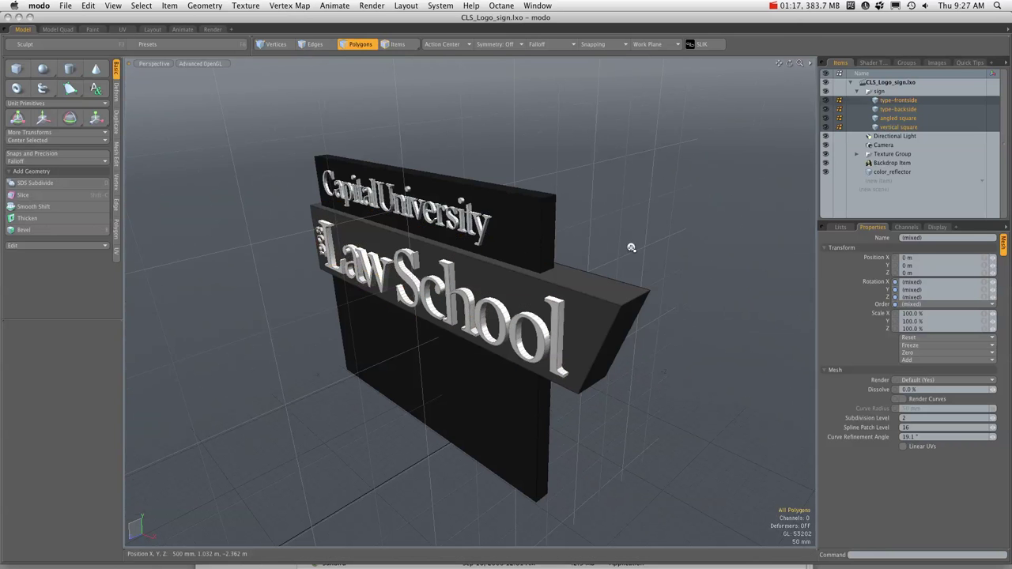
{"action": "double_click", "coordinate": [538, 220]}
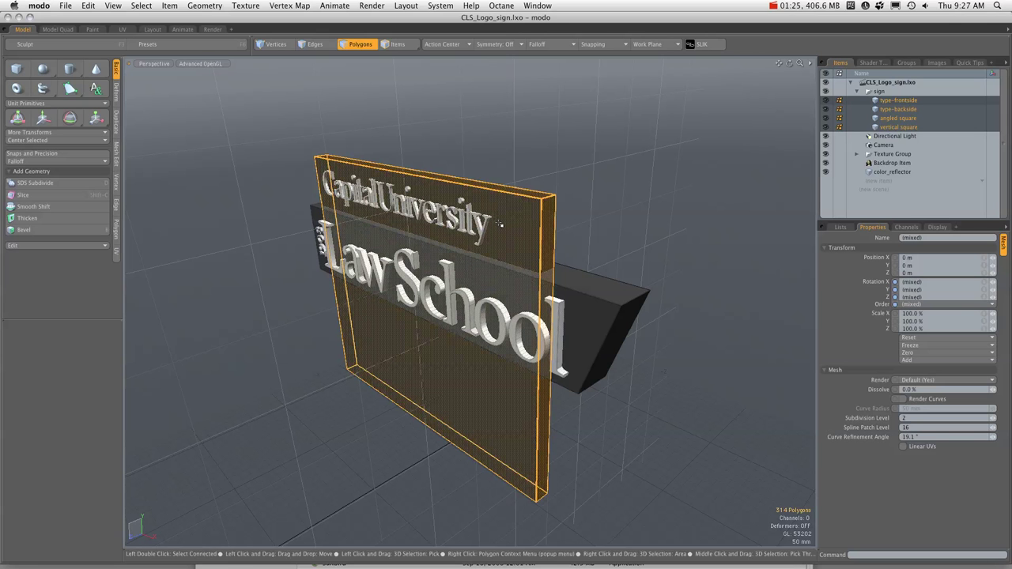
{"action": "left_click", "coordinate": [664, 434]}
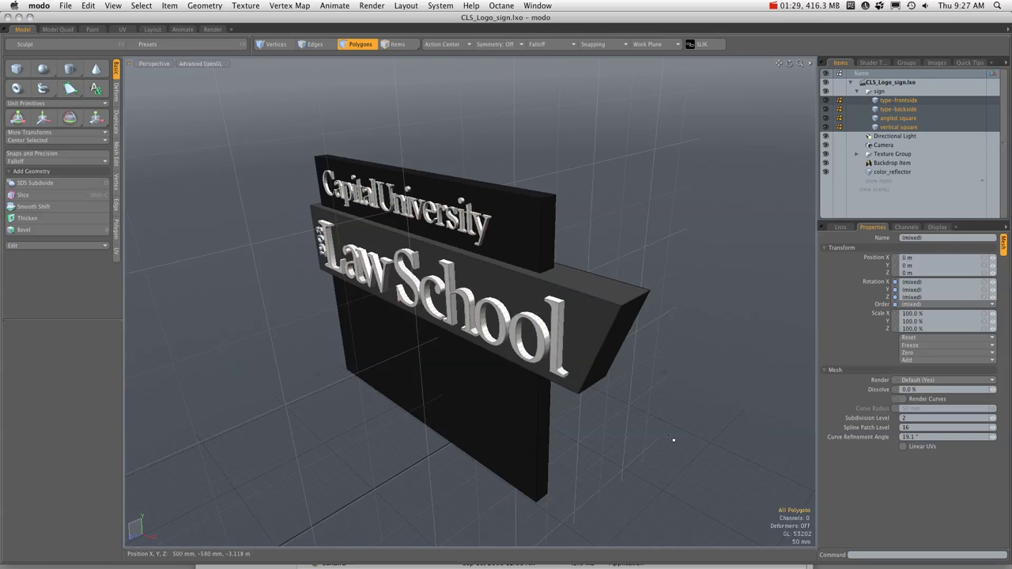
Zoom far out in Perspective and select the Directional Light to show its Physical Sun settings.
{"action": "key", "text": "ctrl+space"}
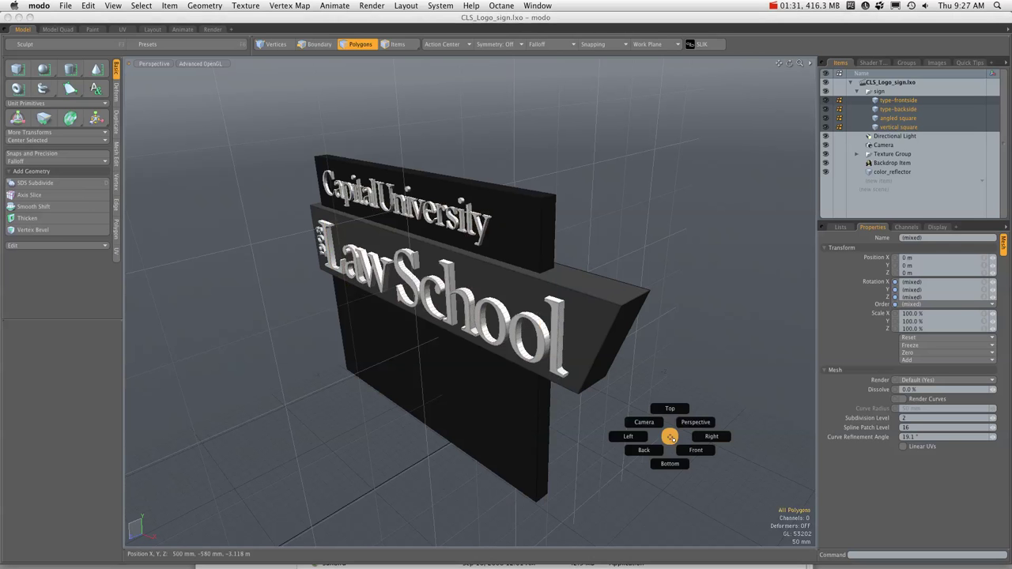
{"action": "left_click", "coordinate": [662, 345]}
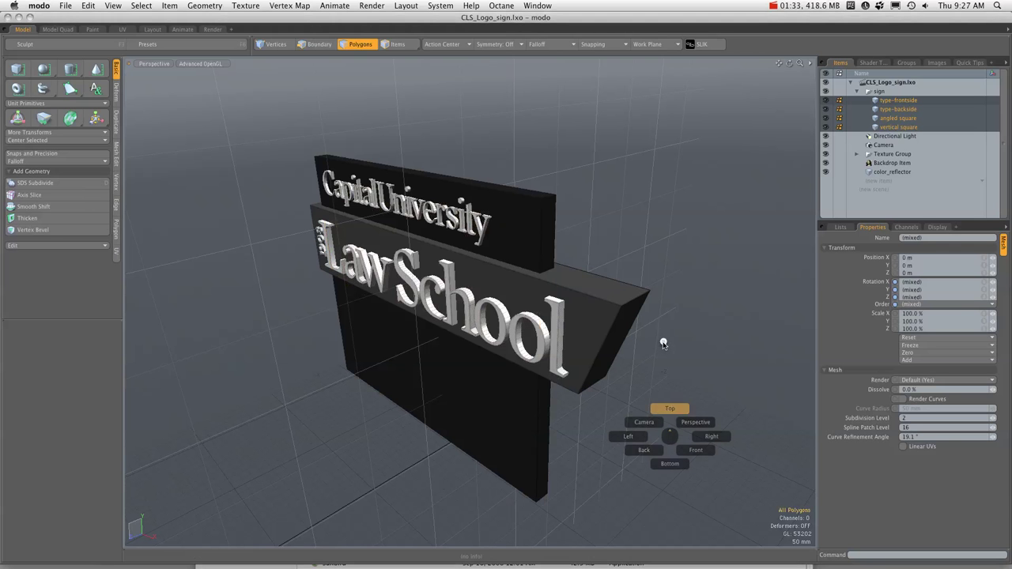
{"action": "key", "text": "ctrl+space"}
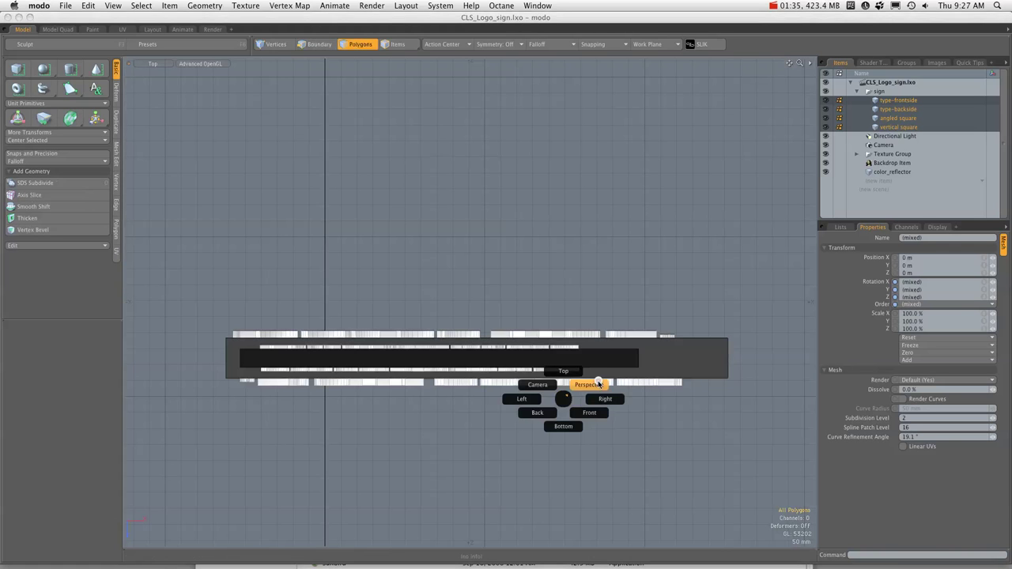
{"action": "left_click", "coordinate": [588, 384]}
{"action": "left_click_drag", "start_coordinate": [588, 384], "coordinate": [528, 390], "text": "ctrl+alt"}
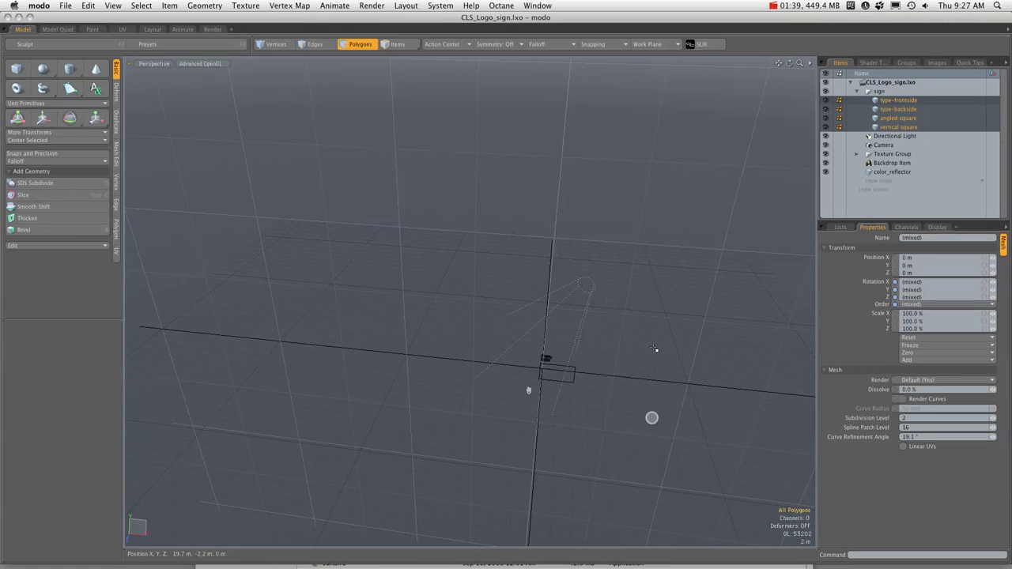
{"action": "left_click", "coordinate": [398, 43]}
{"action": "left_click", "coordinate": [585, 283]}
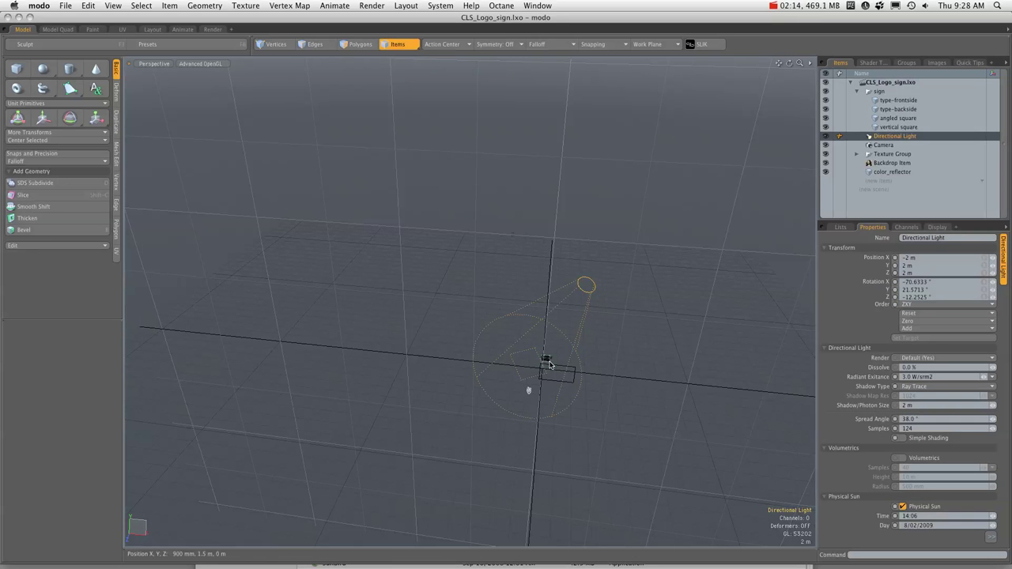
Select the color_reflector plane and orbit and zoom to inspect it with the light.
{"action": "left_click_drag", "start_coordinate": [617, 422], "coordinate": [557, 405], "text": "alt"}
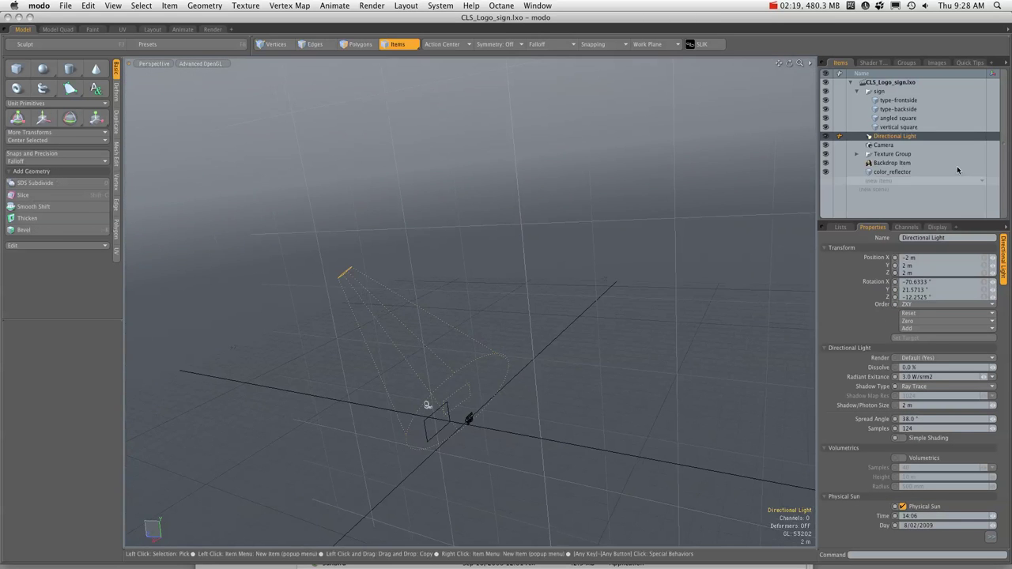
{"action": "left_click", "coordinate": [917, 172]}
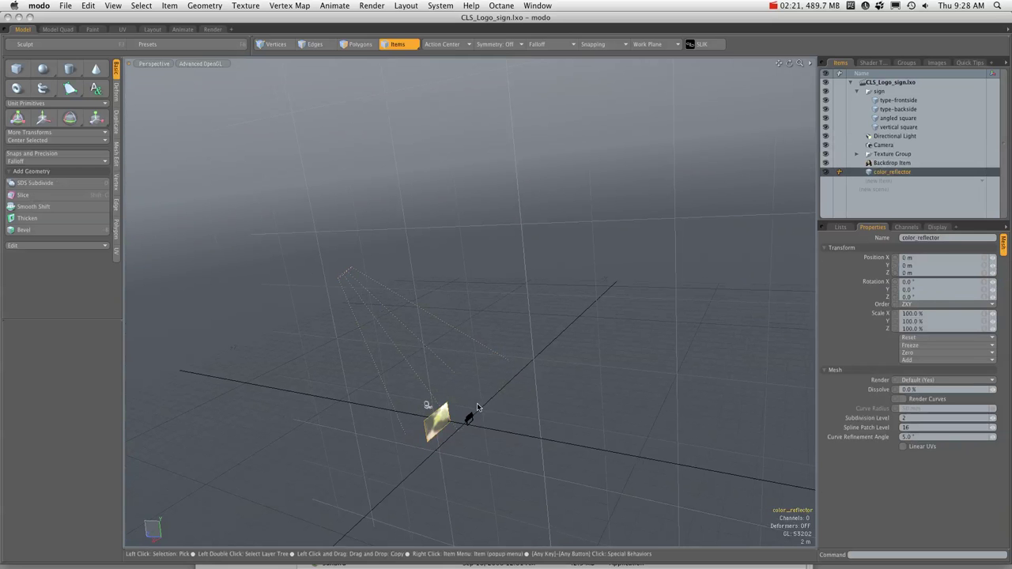
{"action": "left_click_drag", "start_coordinate": [451, 431], "coordinate": [483, 425], "text": "ctrl+alt"}
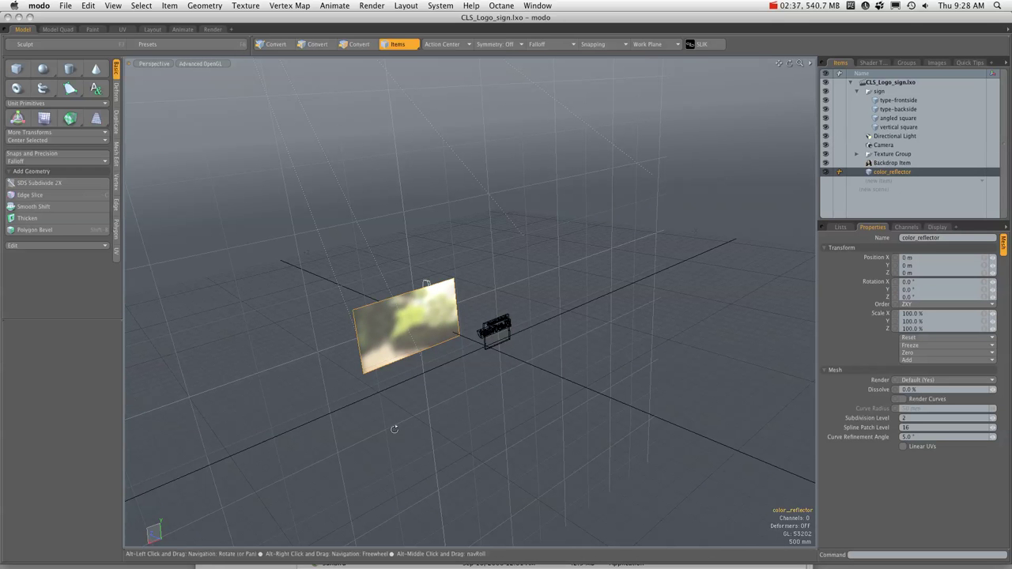
{"action": "left_click_drag", "start_coordinate": [390, 427], "coordinate": [613, 416], "text": "alt"}
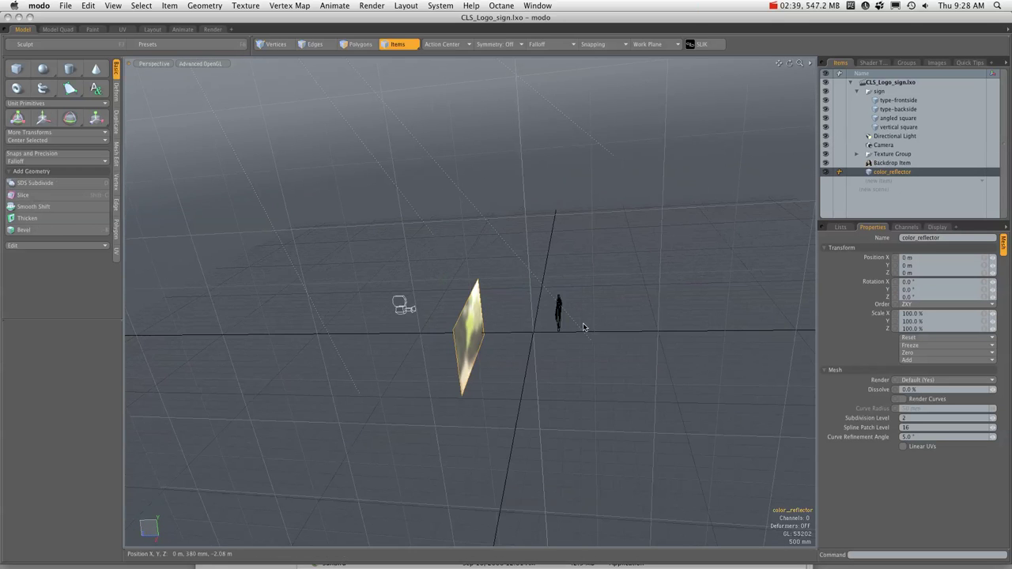
Return to the Camera view and select the sign items from type-frontside through vertical square.
{"action": "key", "text": "ctrl+space"}
{"action": "left_click", "coordinate": [554, 309]}
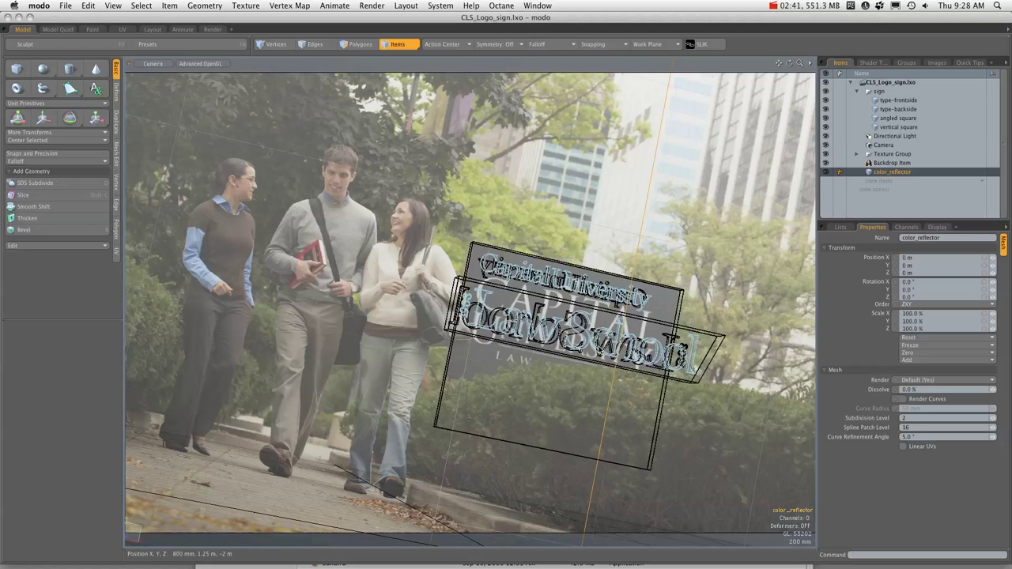
{"action": "left_click", "coordinate": [881, 100]}
{"action": "left_click", "coordinate": [883, 127], "text": "shift"}
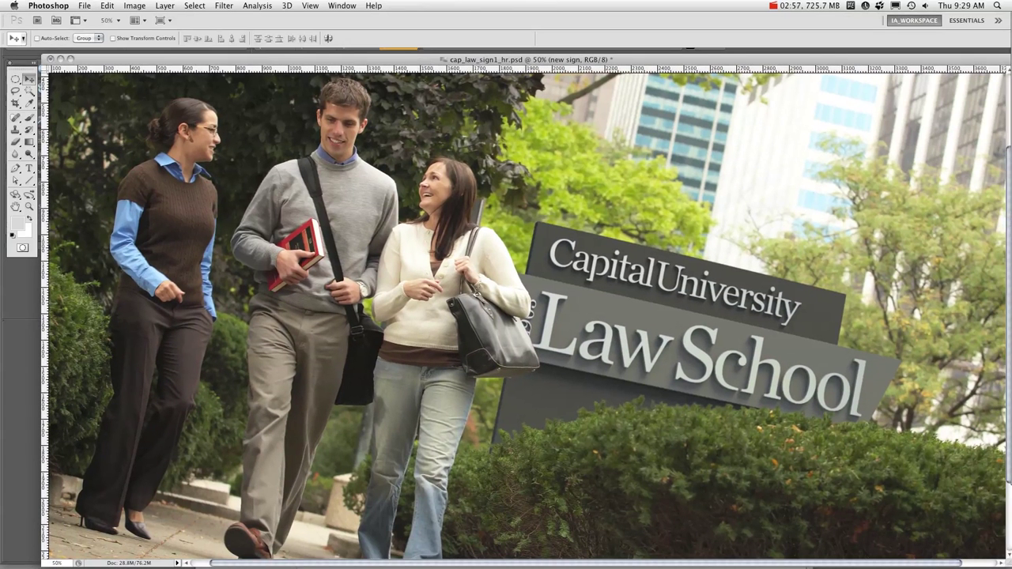
Step through the sign versions (original, new, taller 1903, lighter shadow), then mask the base behind the bushes.
{"action": "key", "text": "super+z"}
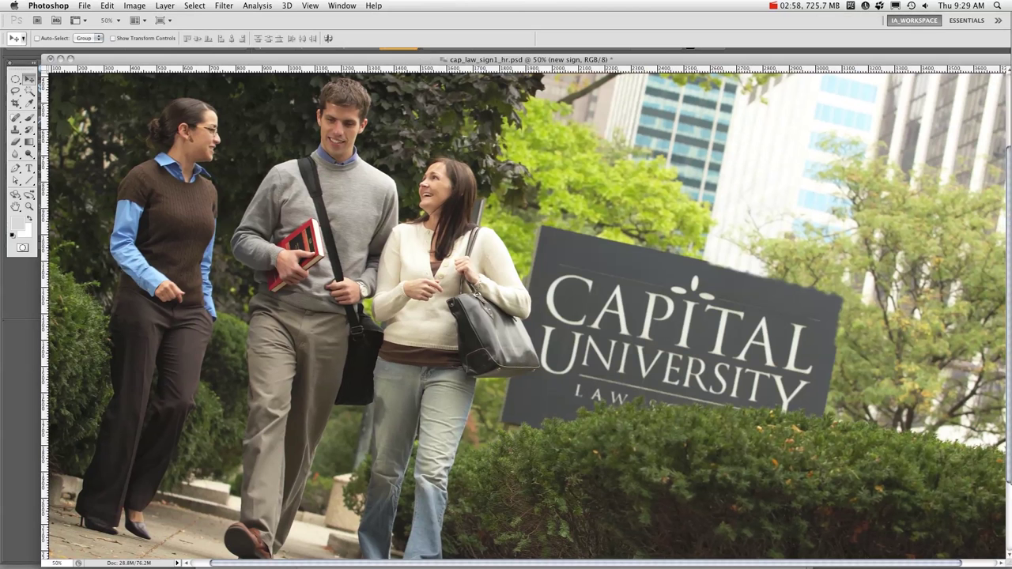
{"action": "key", "text": "super+z"}
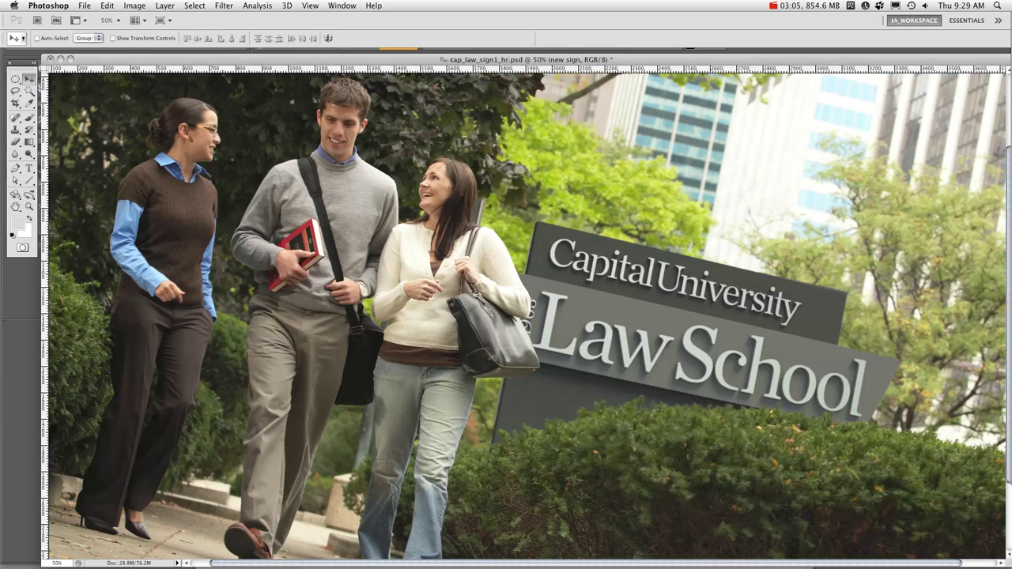
{"action": "key", "text": "super+z"}
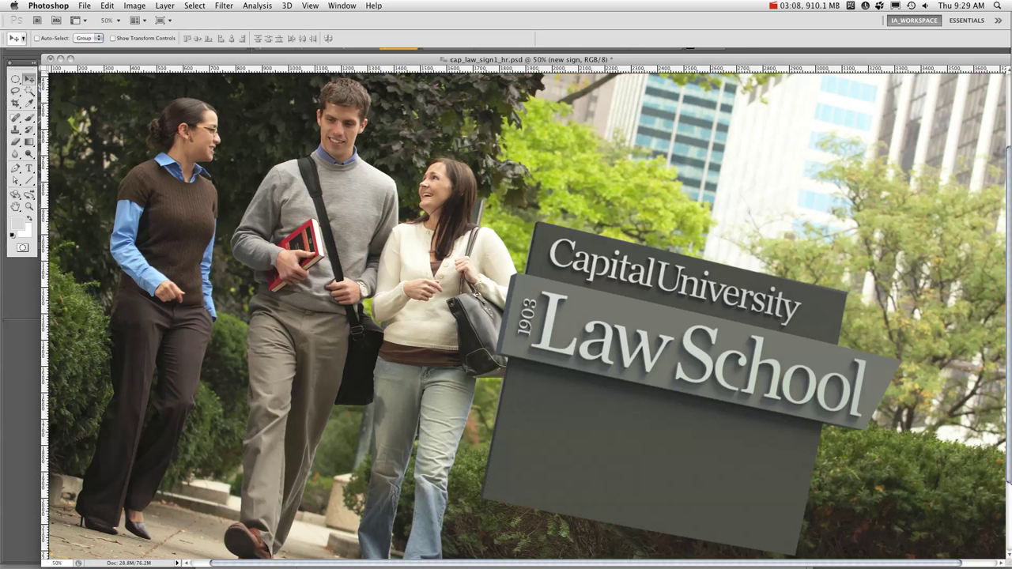
{"action": "key", "text": "super+z"}
{"action": "key", "text": "ctrl+z"}
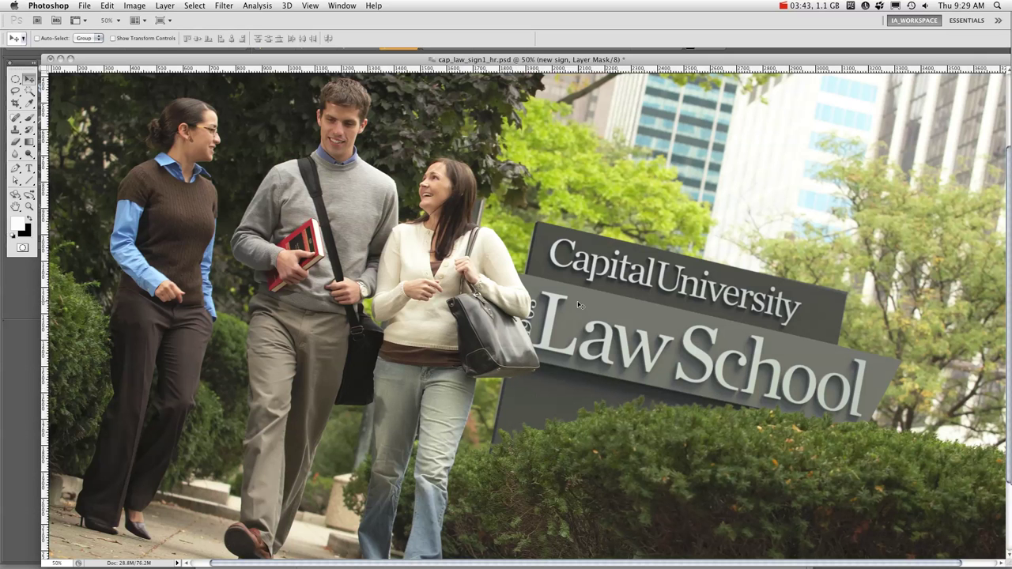
{"action": "key", "text": "super+plus"}
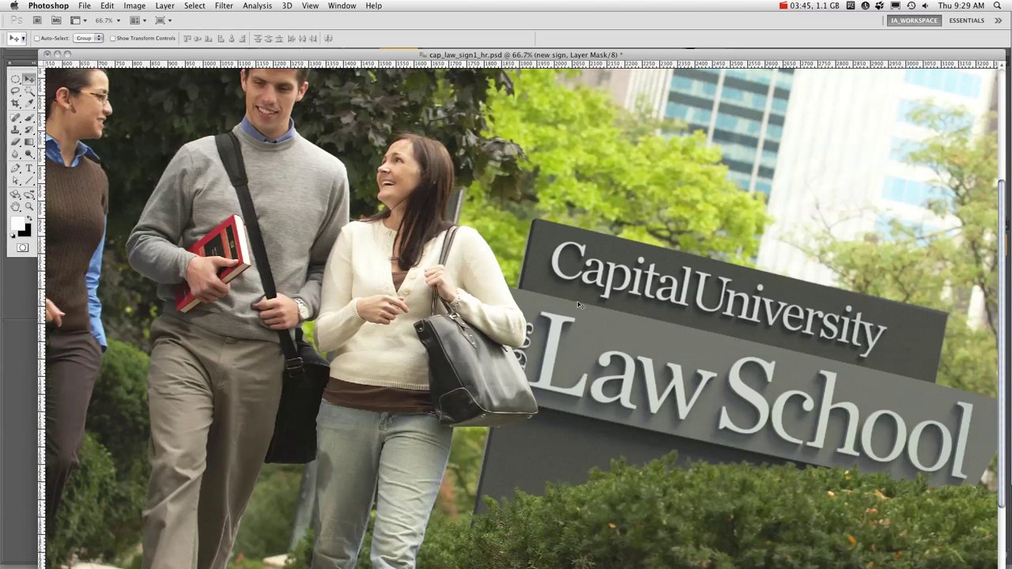
{"action": "double_click", "coordinate": [29, 207]}
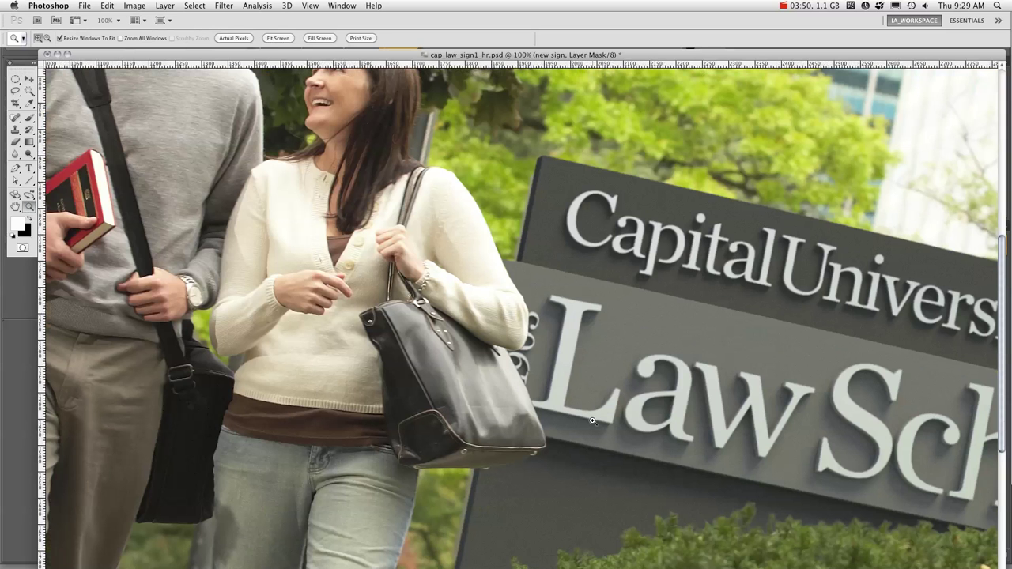
{"action": "key", "text": "space"}
{"action": "left_click_drag", "start_coordinate": [646, 368], "coordinate": [606, 362]}
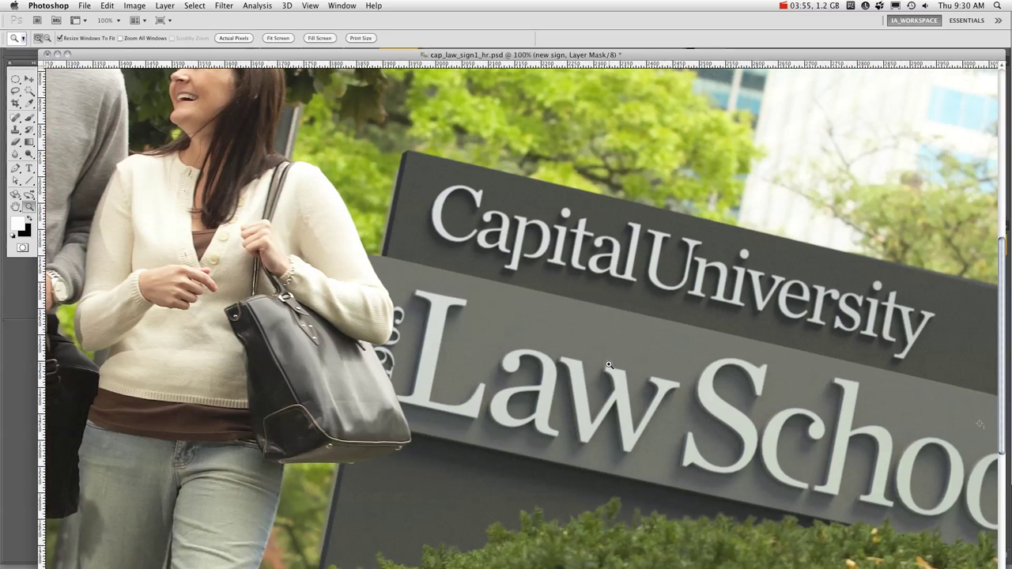
{"action": "left_click", "coordinate": [608, 364], "text": "alt"}
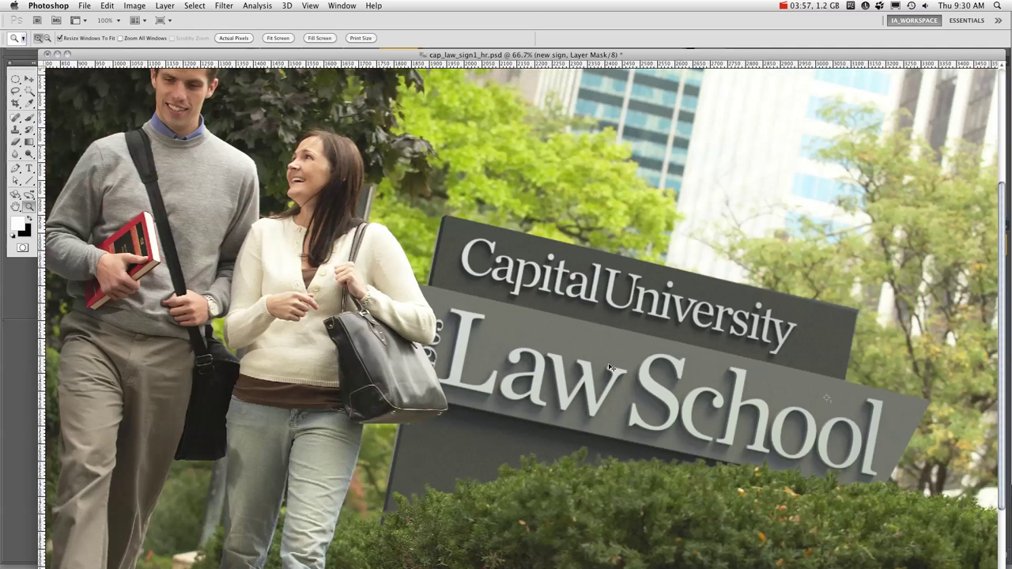